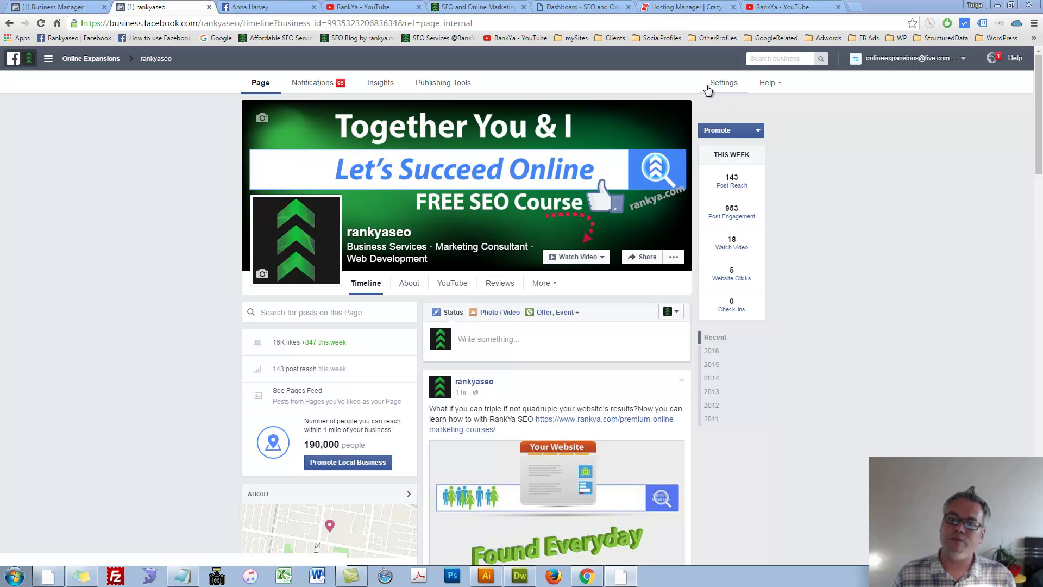
Step: Show the People and Other Pages list of people who like the rankyaseo page
click(725, 85)
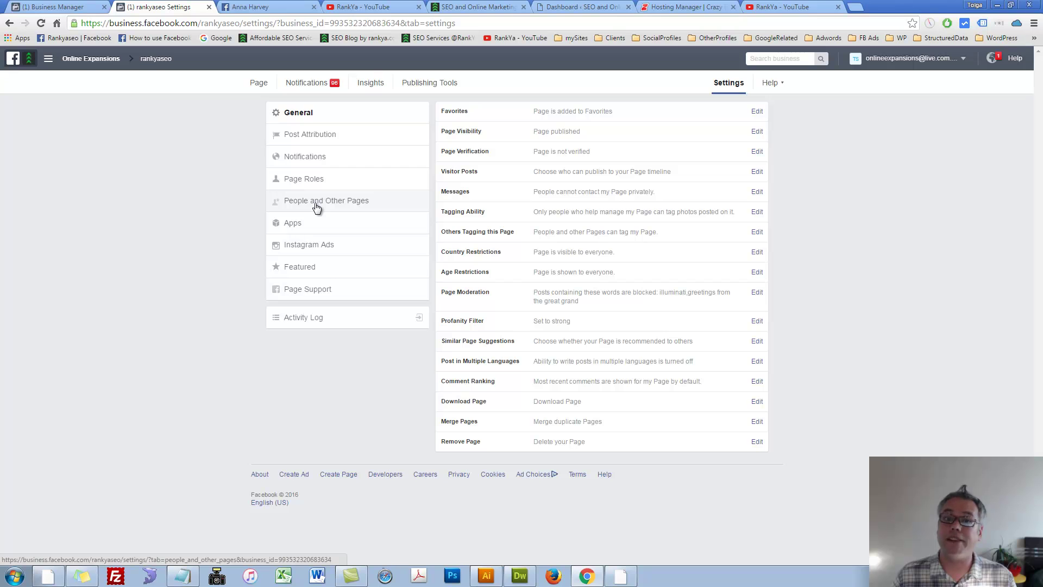
click(314, 203)
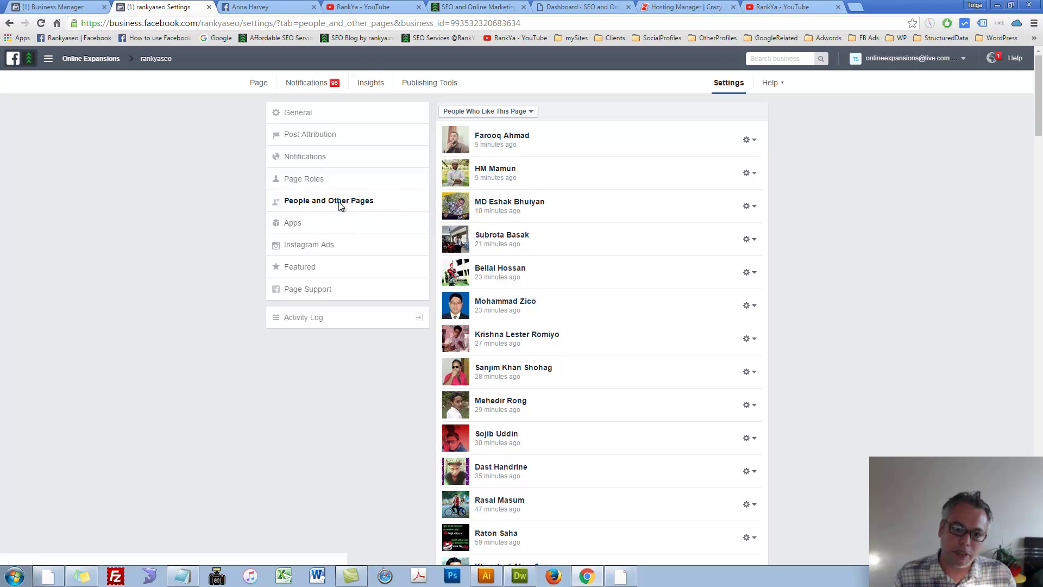
Step: Search the likes list for the spam commenter's name and ban them from the page
key(ctrl+f)
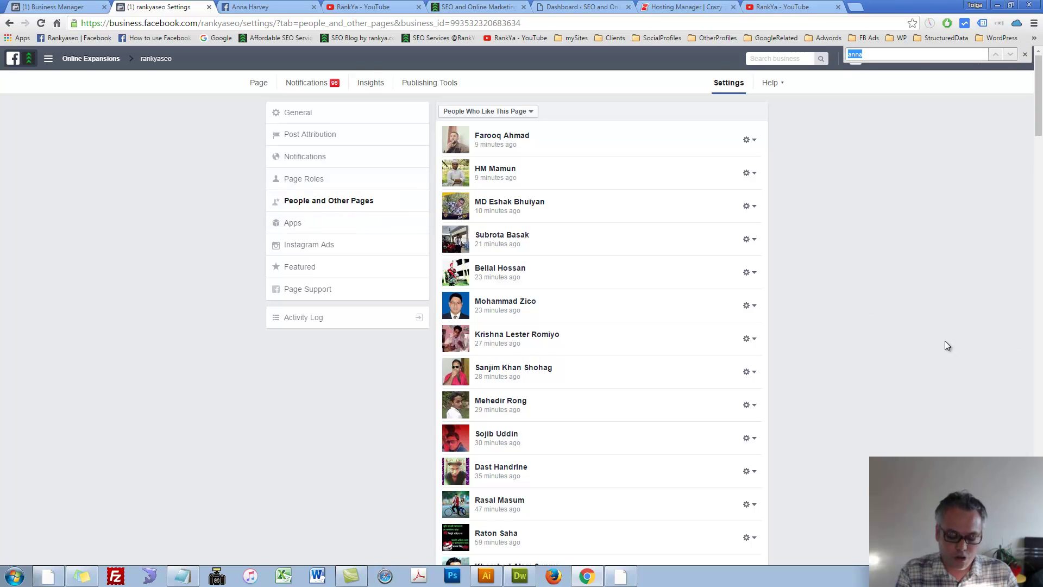
text(anna)
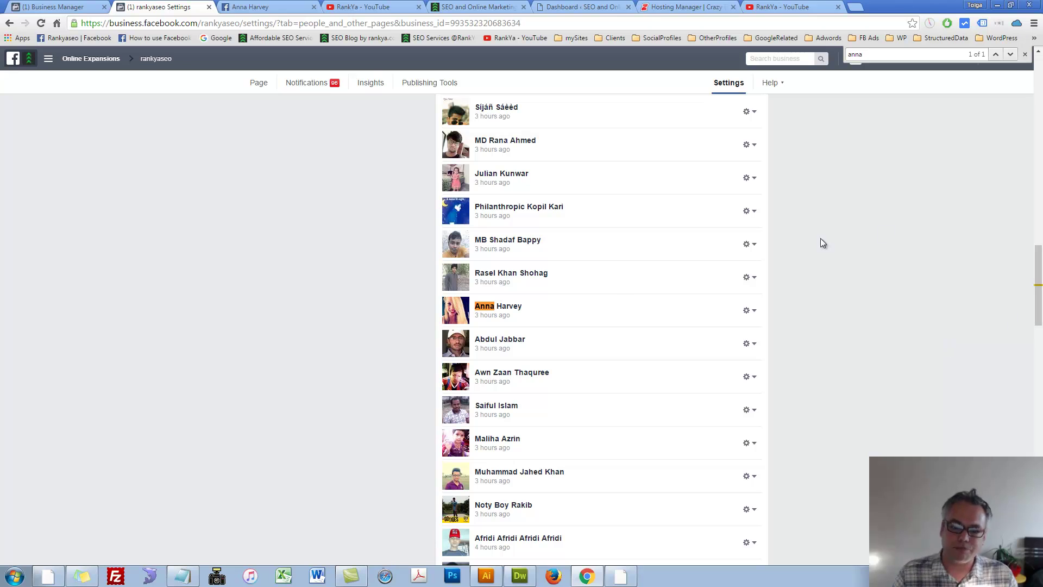
click(757, 311)
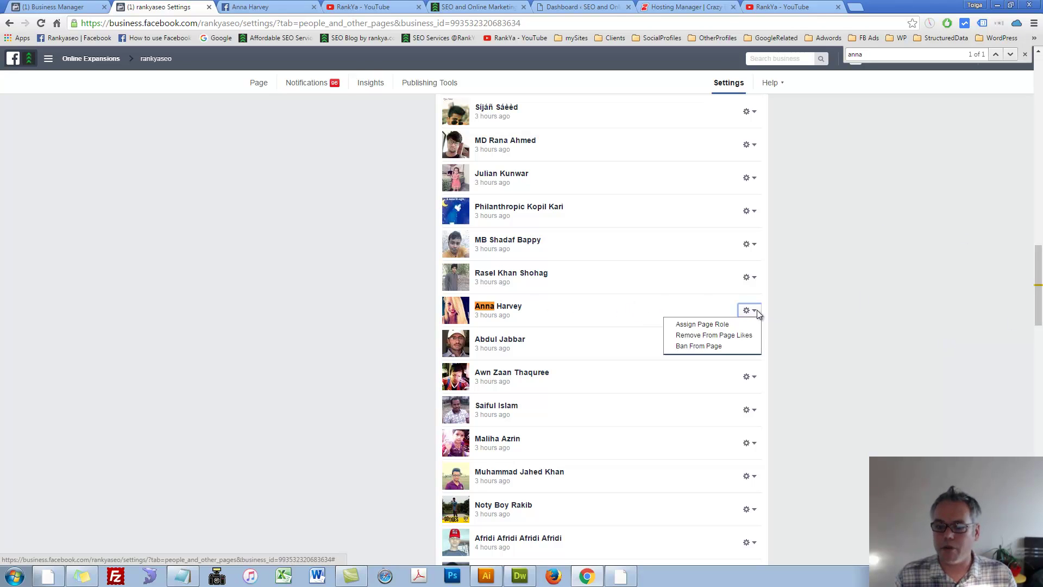
click(685, 348)
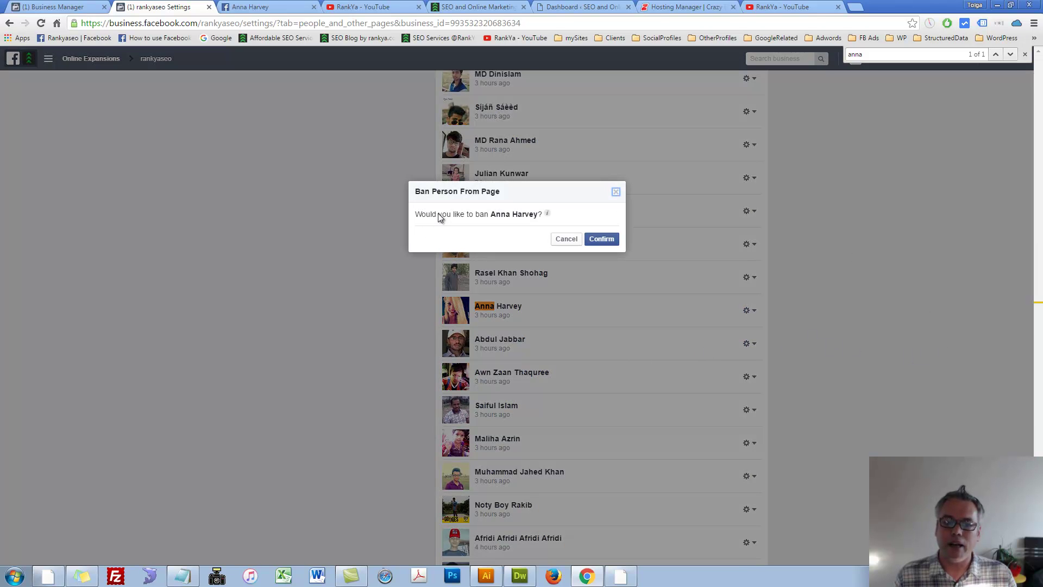
mouse_move(548, 216)
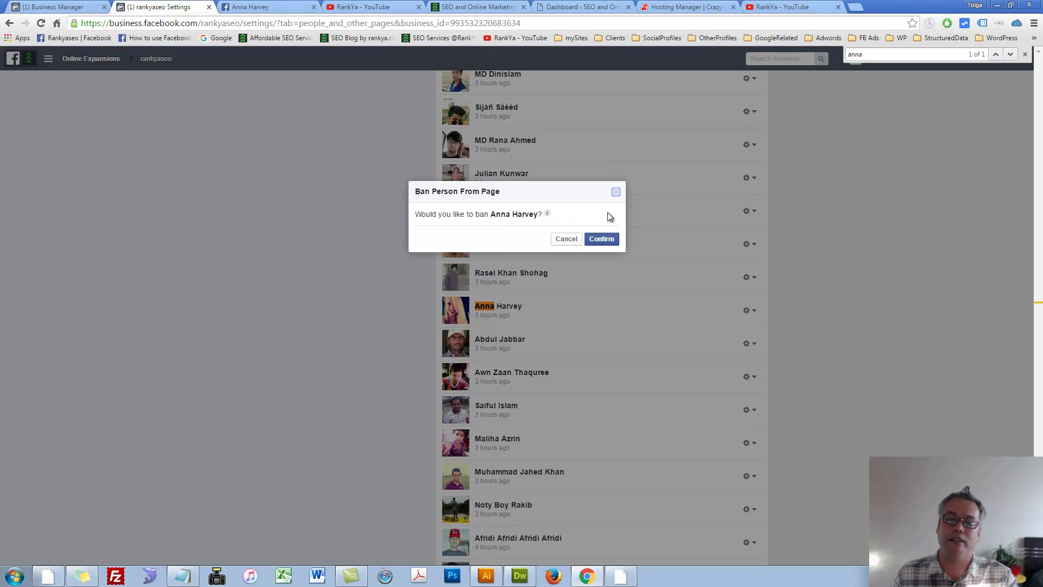
click(595, 242)
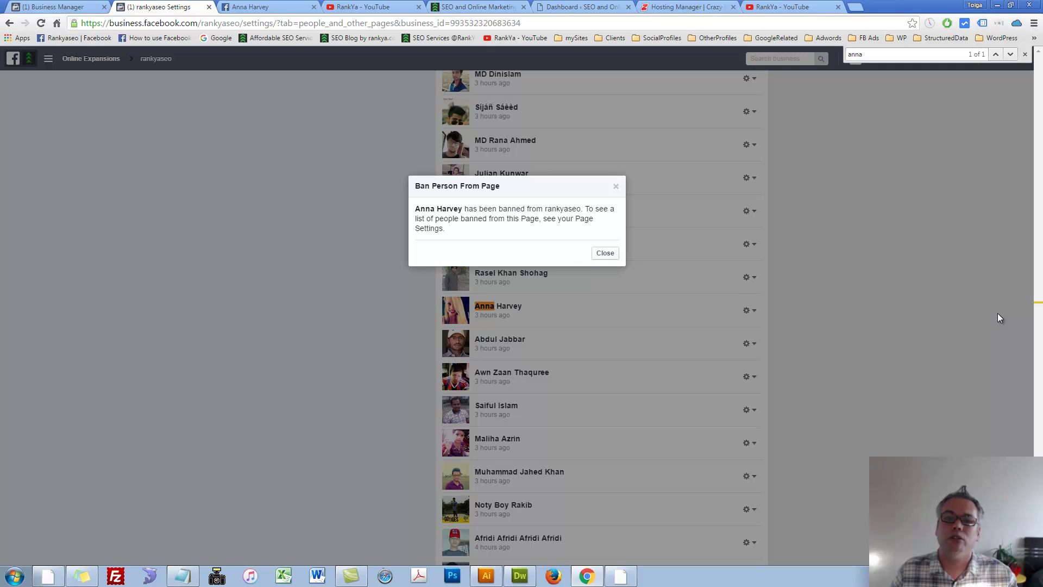
click(604, 253)
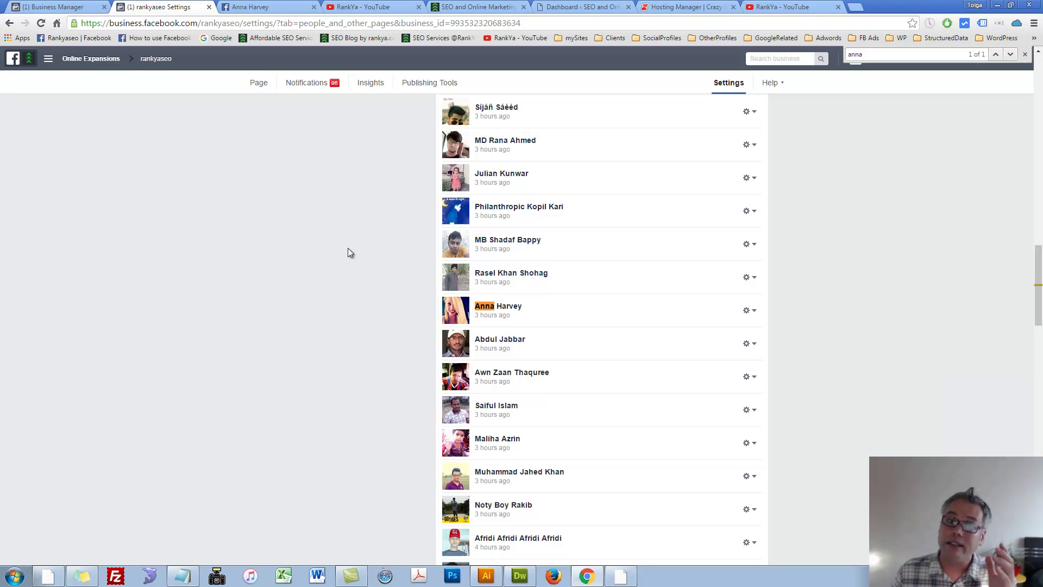
Step: Repeat the Ban From Page on the spam commenter and close the confirmation notice
click(754, 312)
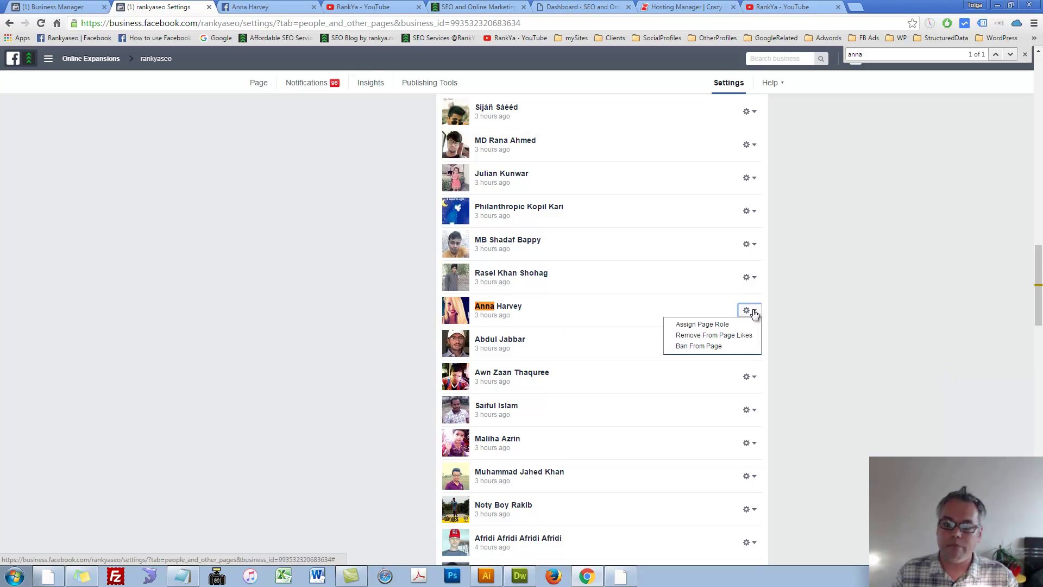
click(696, 346)
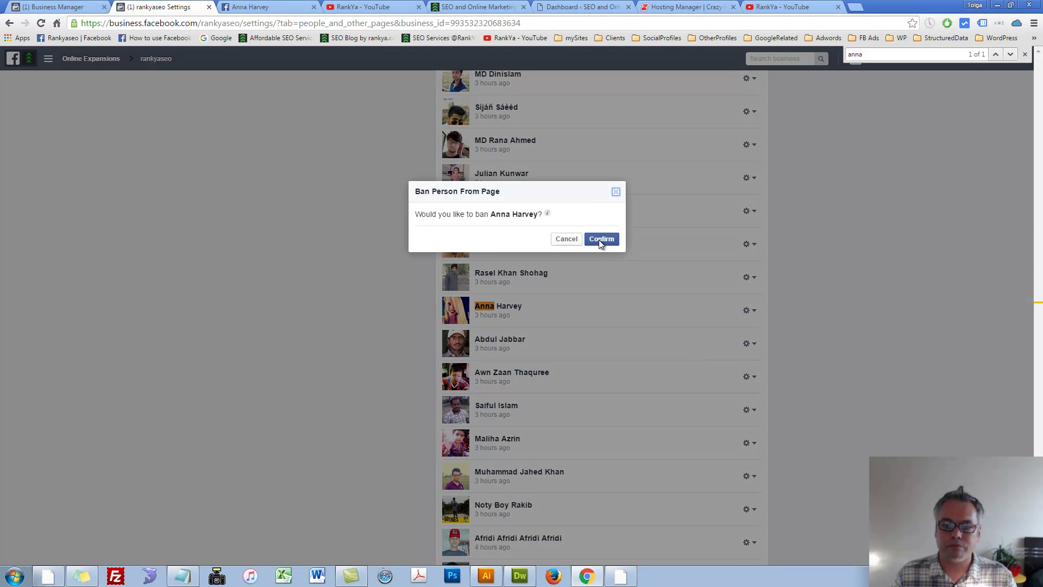
click(601, 240)
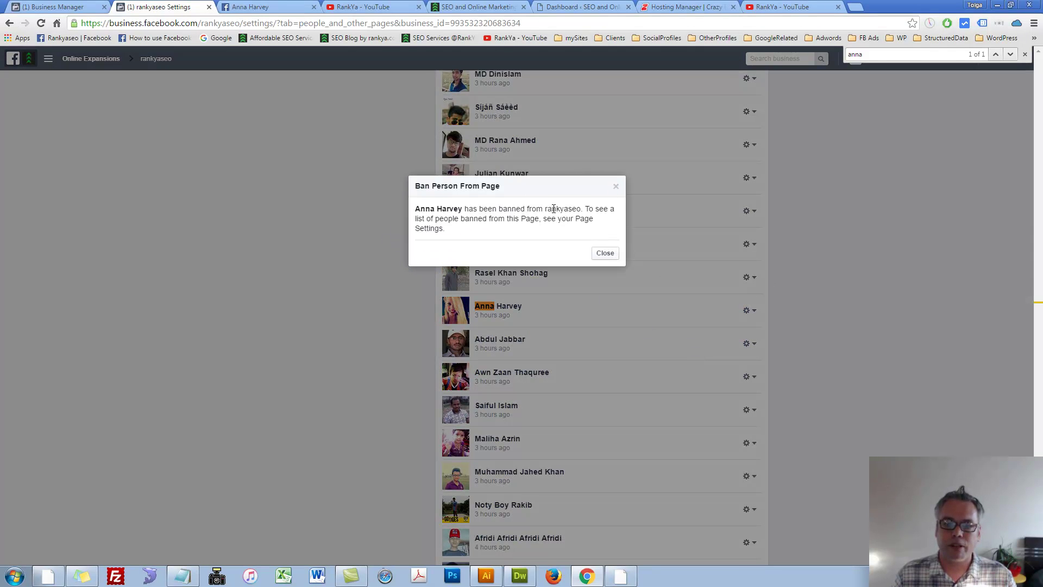
click(605, 254)
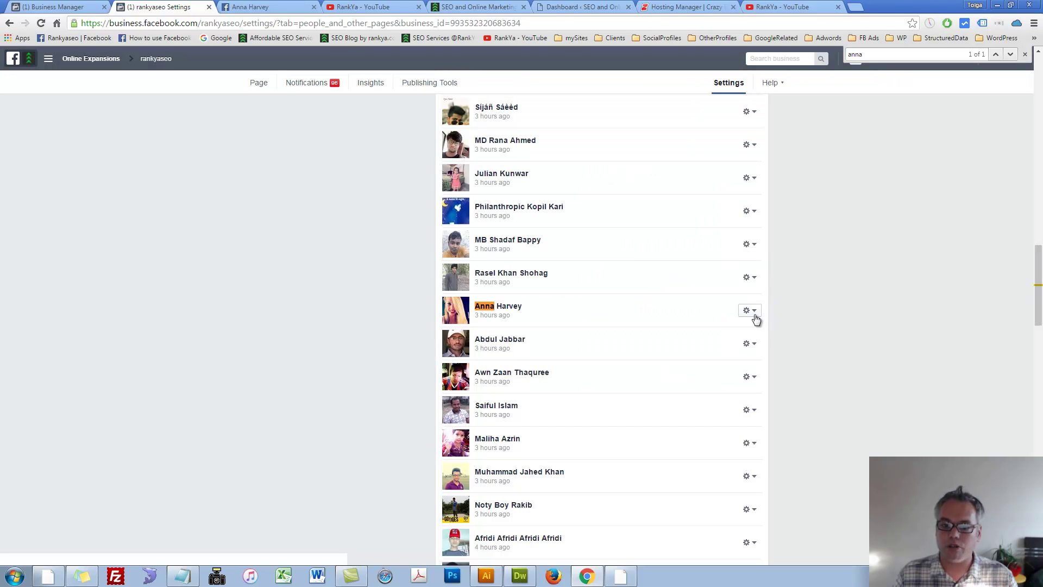
Step: Remove the spam commenter from the rankyaseo page likes and confirm
click(753, 314)
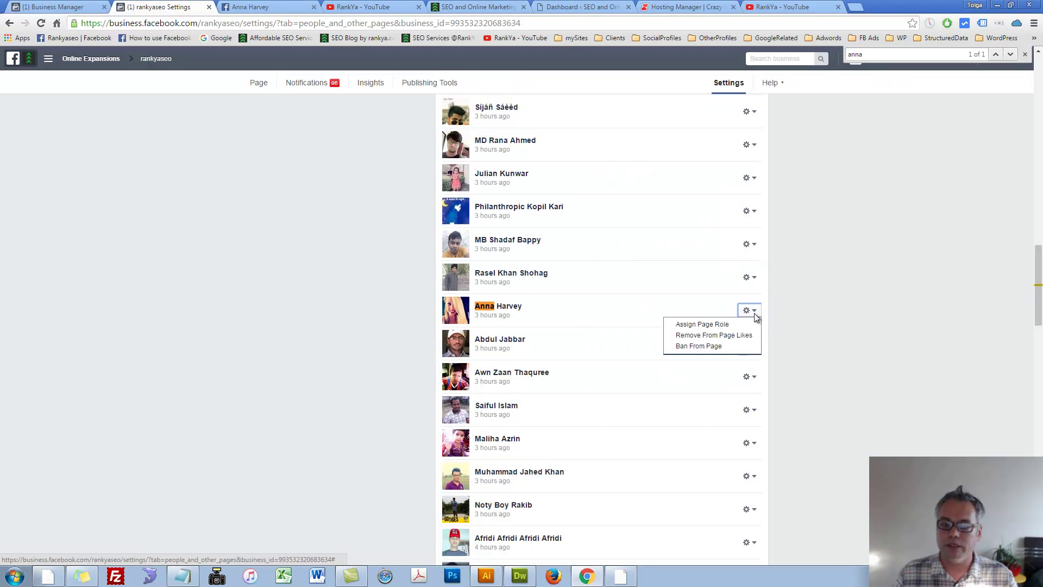
click(731, 334)
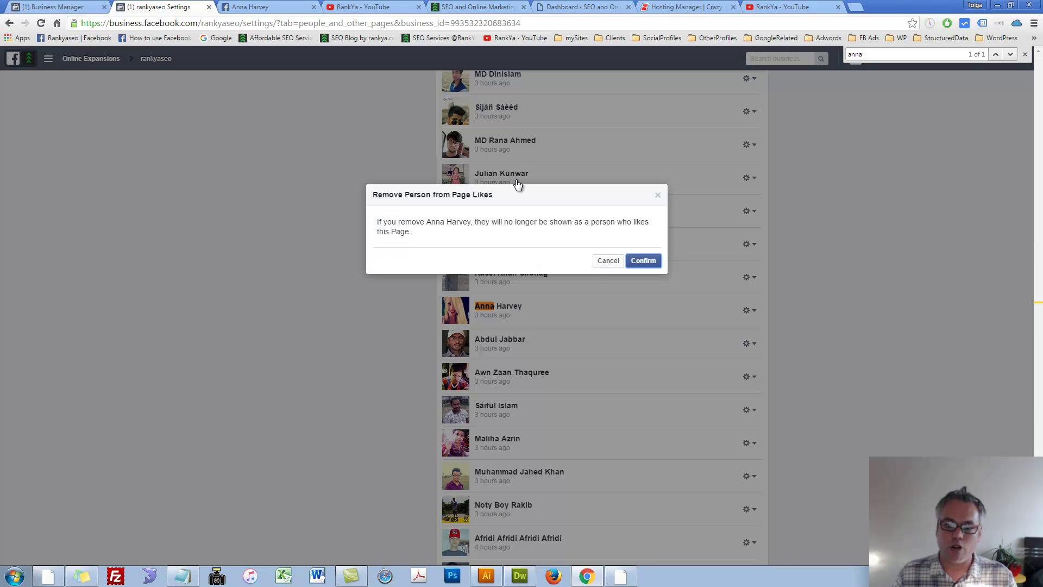
click(648, 264)
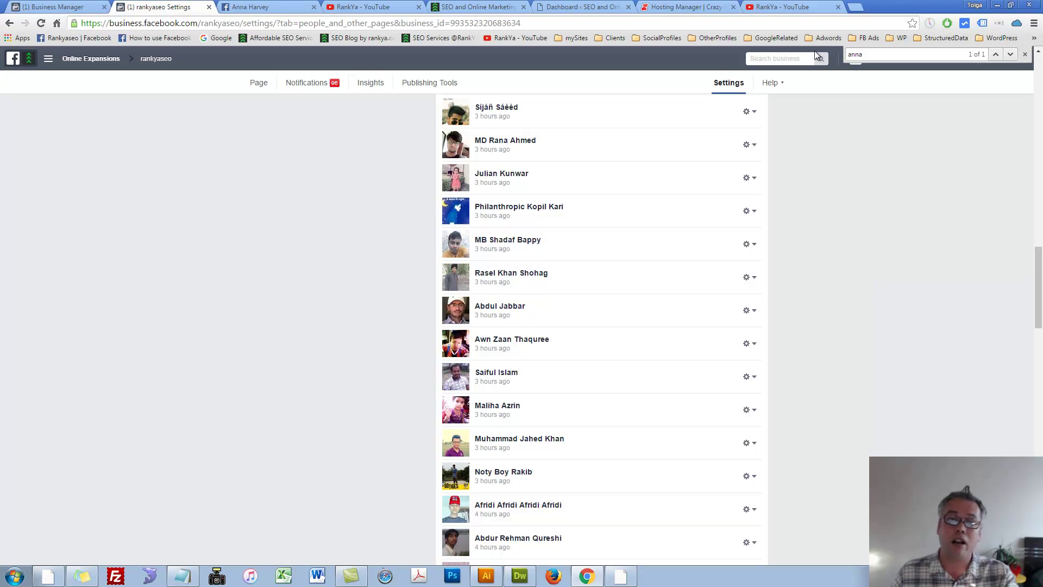
Step: Open the spam commenter's personal profile, reloading it to reach its options menu
click(247, 8)
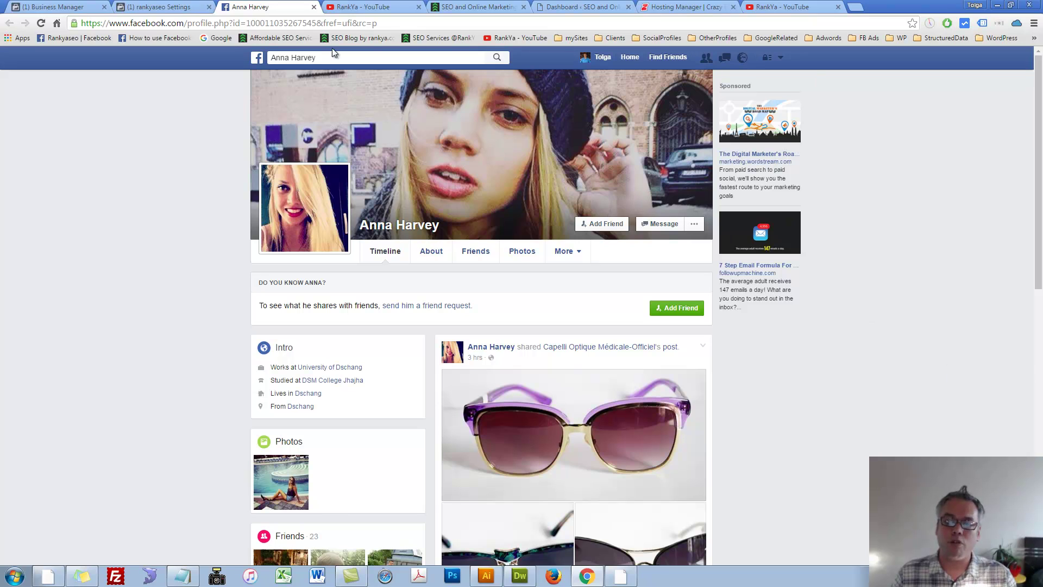
click(693, 224)
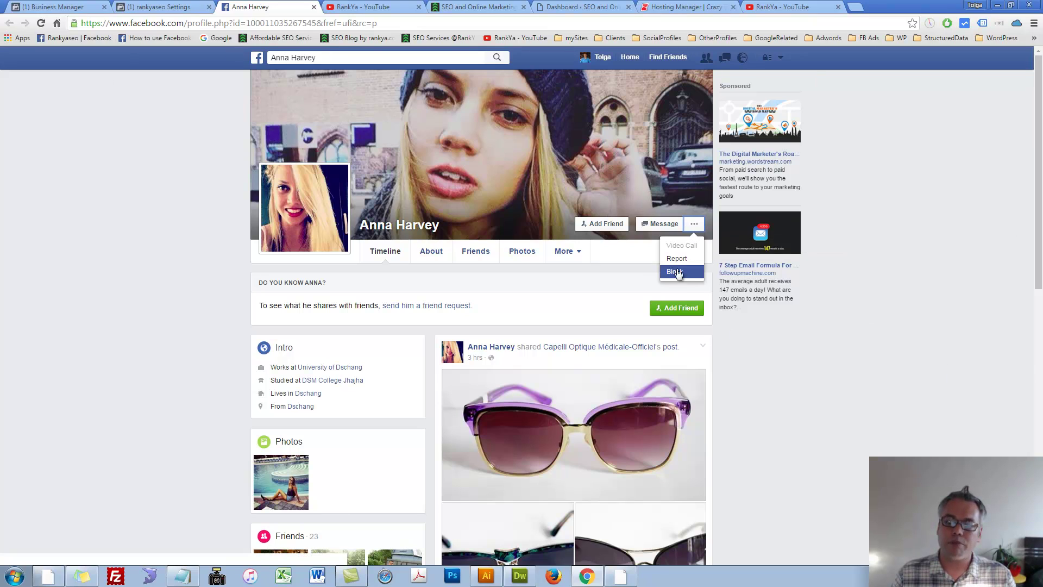
click(41, 23)
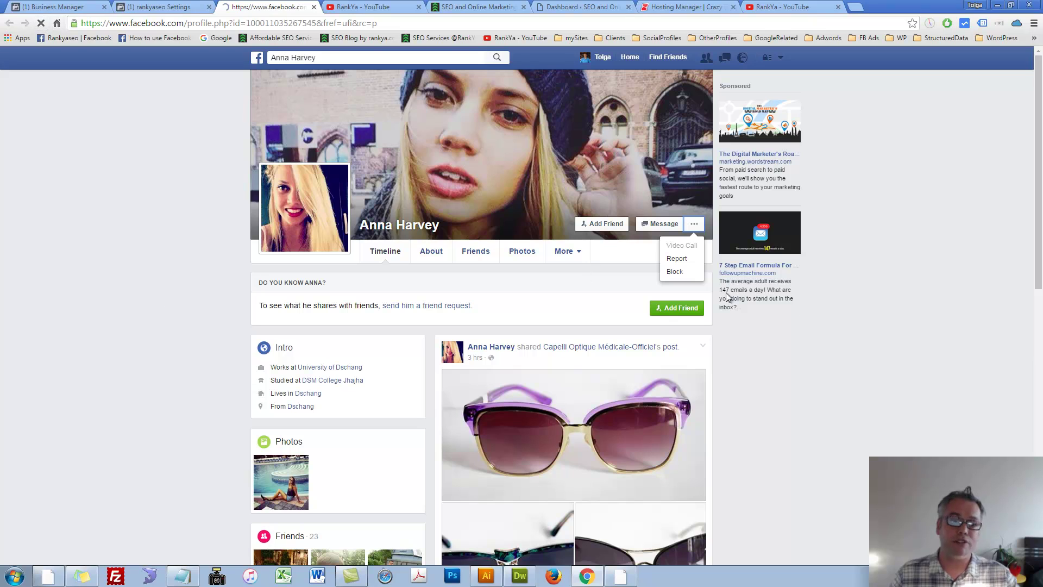
scroll(874, 359, down, 2)
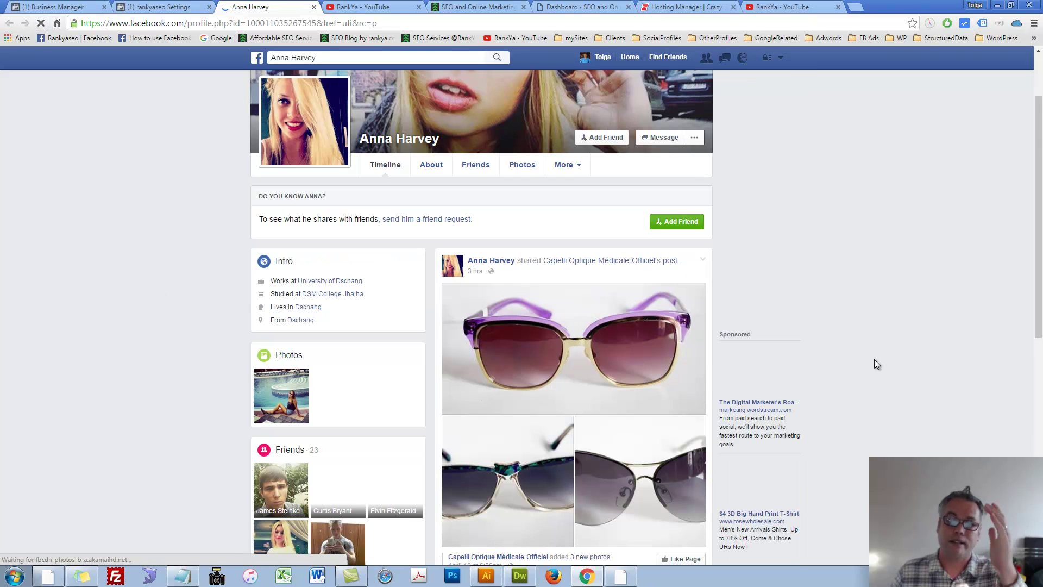
scroll(875, 360, up, 2)
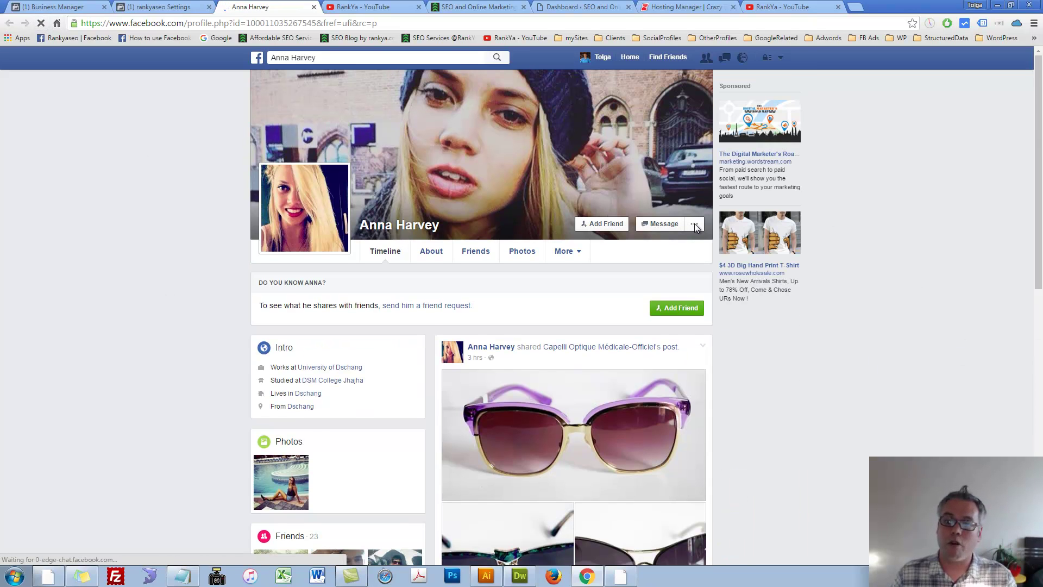
click(695, 226)
Step: Block the spam profile, confirm, and land on Manage Blocking settings
click(601, 312)
click(695, 226)
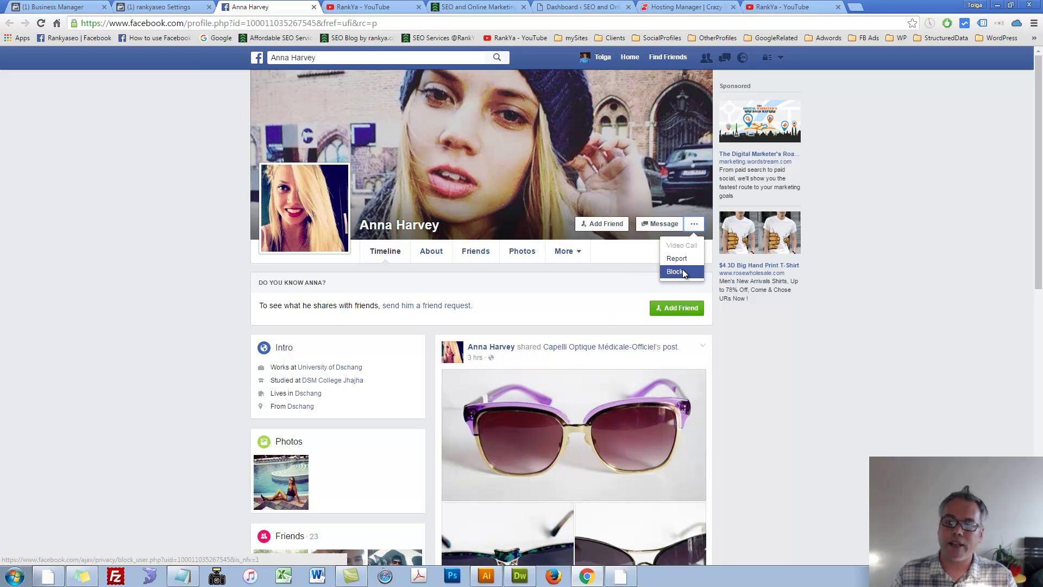
click(675, 271)
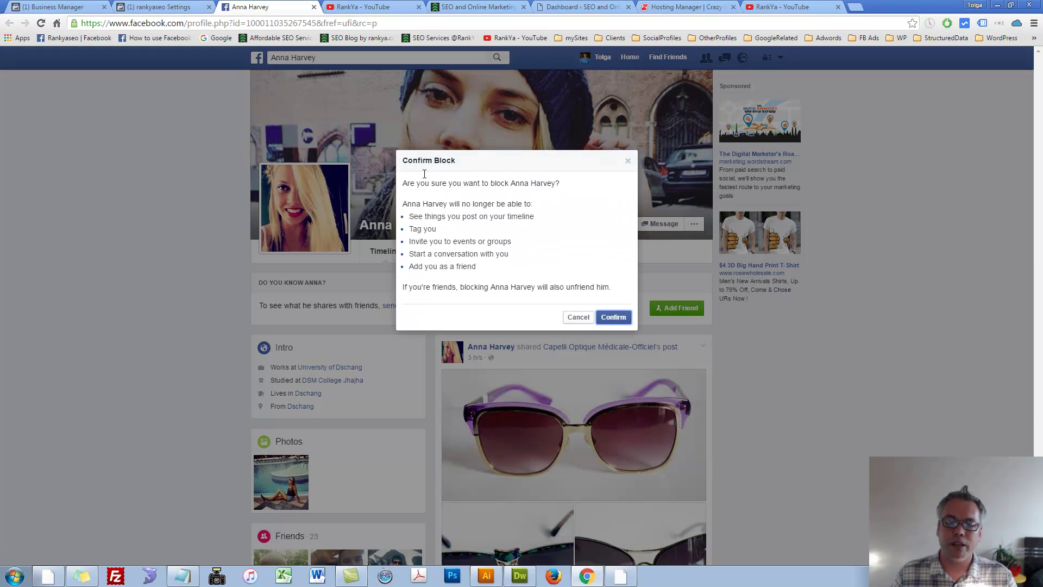
drag(416, 183, 560, 186)
click(624, 323)
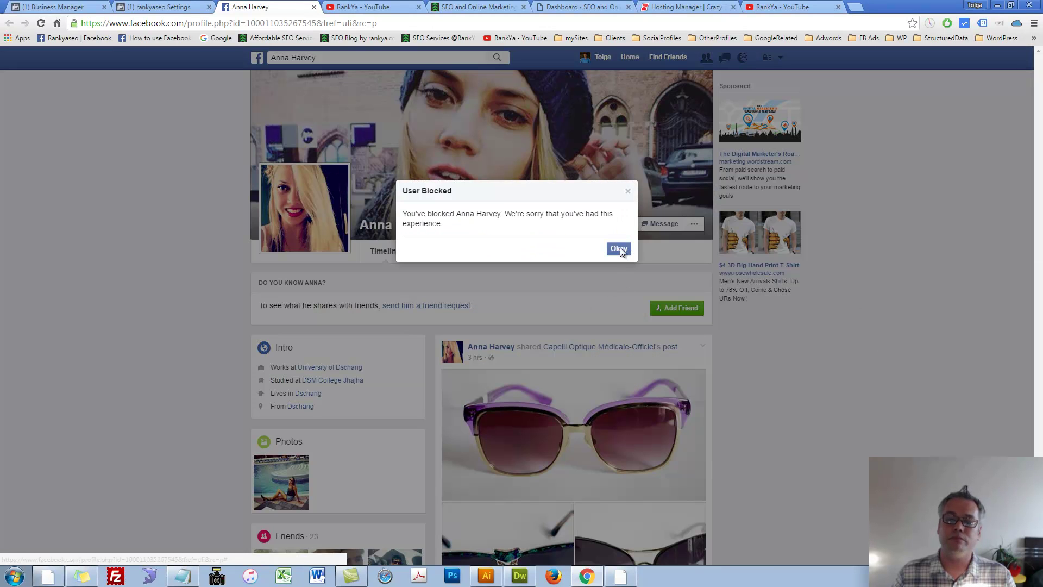
click(619, 249)
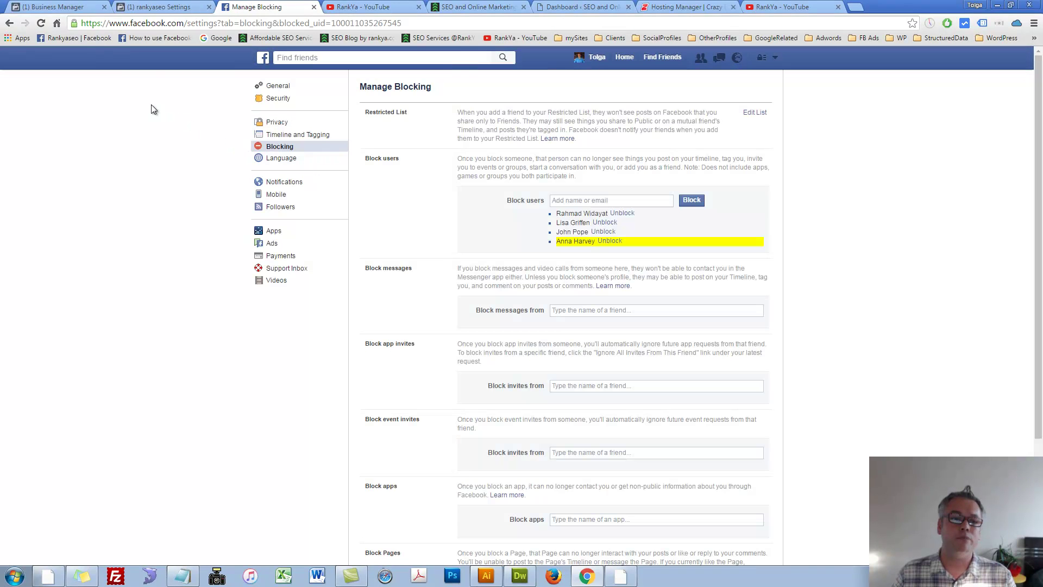
Step: Return to the rankyaseo business page through the Rankyaseo | Facebook bookmark
click(82, 40)
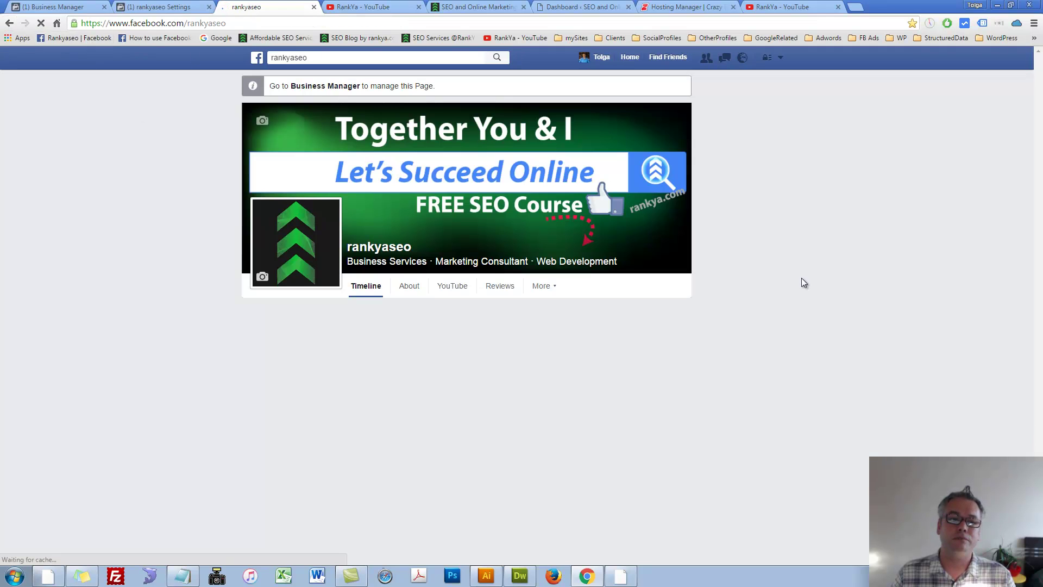
key(alt+Left)
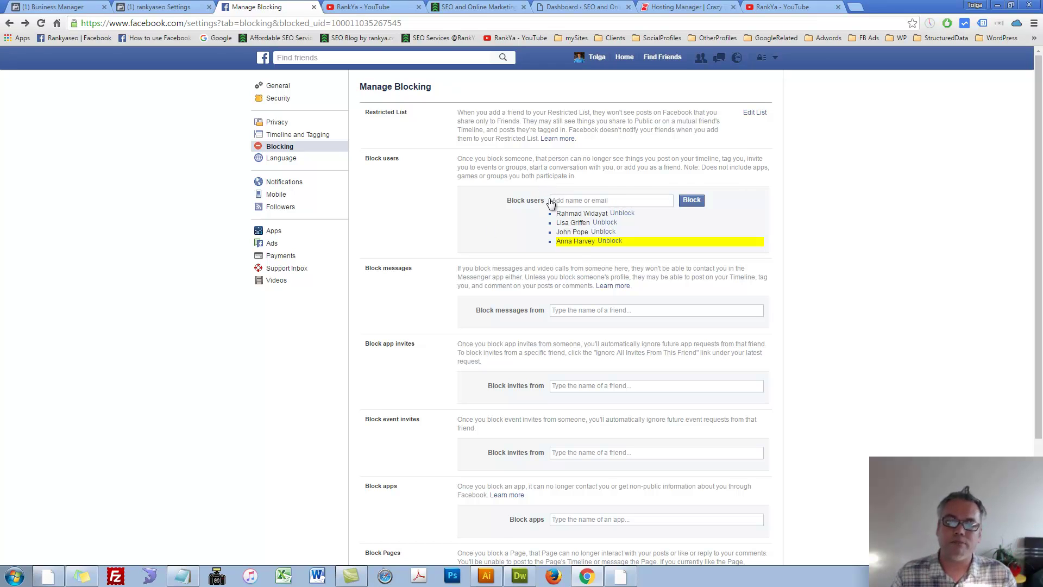
click(83, 41)
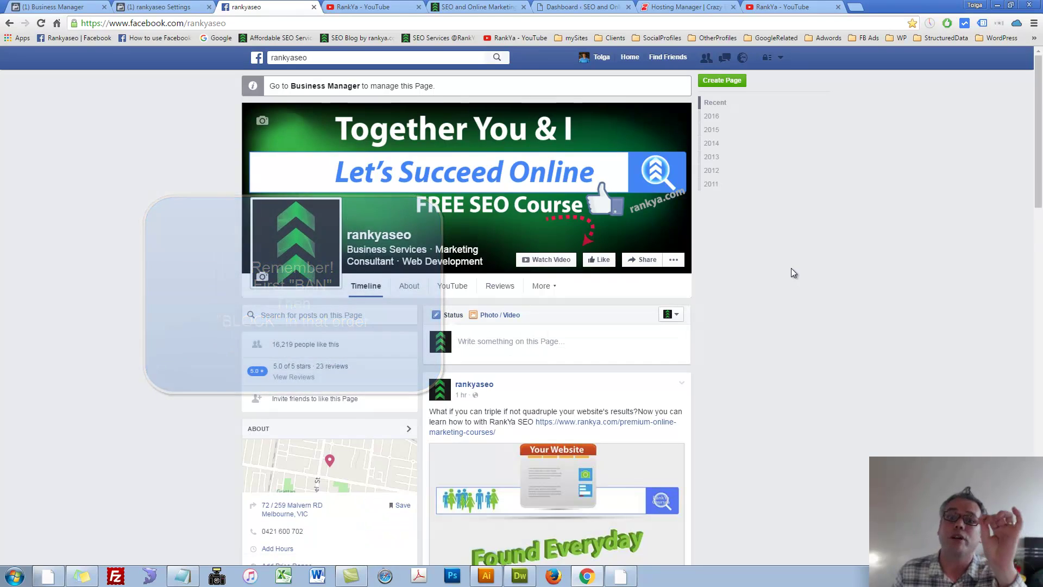
Step: Scroll through the rankyaseo timeline posts and return to the top
scroll(791, 272, down, 2)
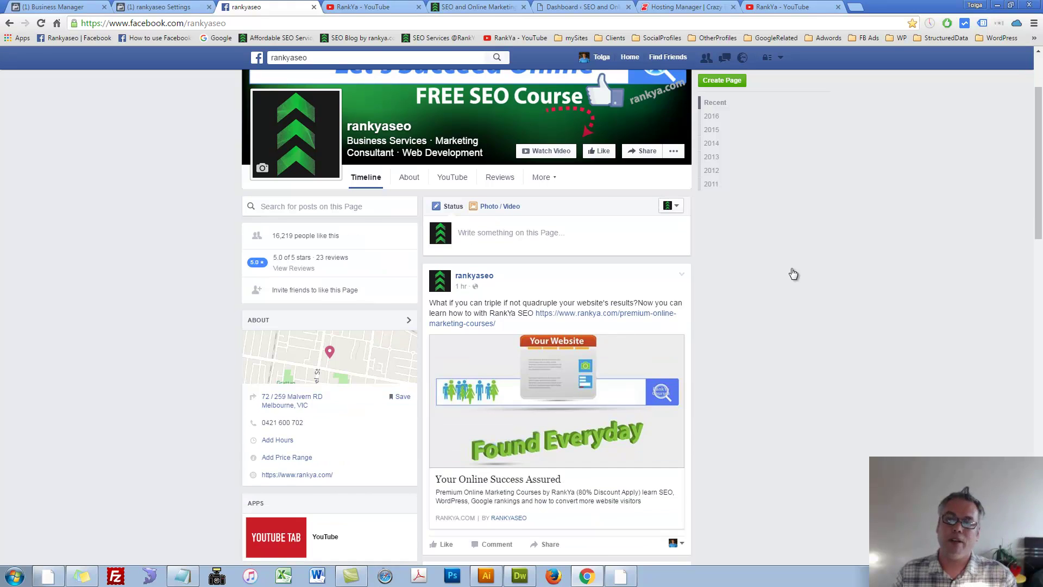
scroll(792, 275, up, 2)
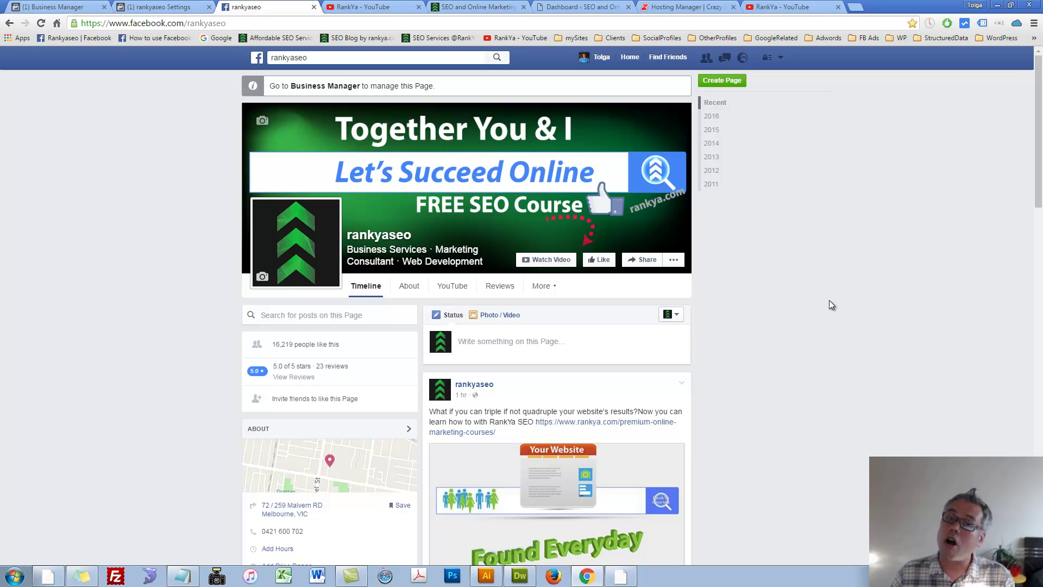
scroll(796, 347, down, 2)
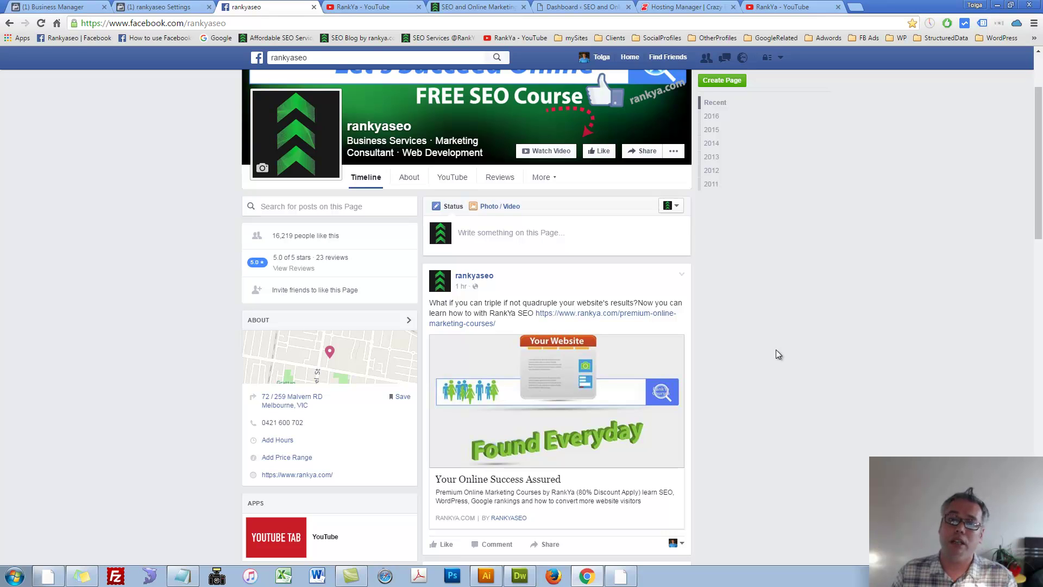
scroll(778, 354, down, 4)
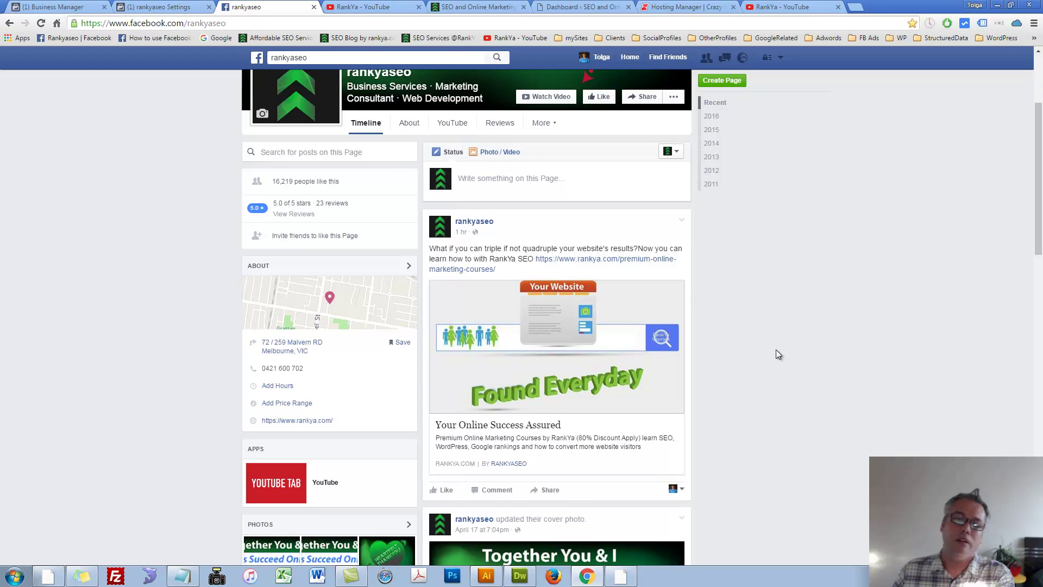
scroll(778, 354, down, 3)
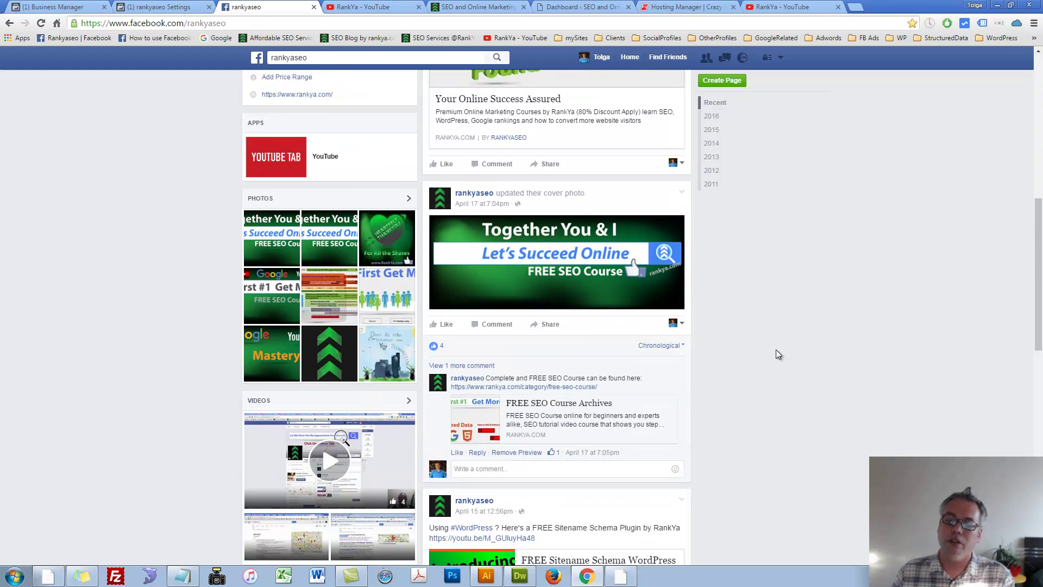
scroll(778, 354, down, 3)
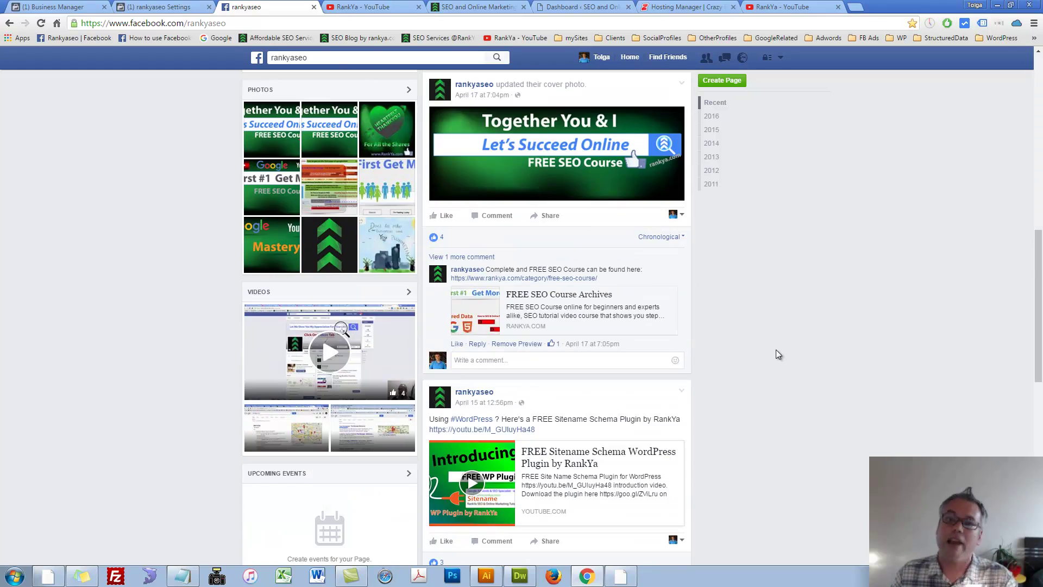
scroll(778, 354, down, 5)
scroll(778, 354, up, 10)
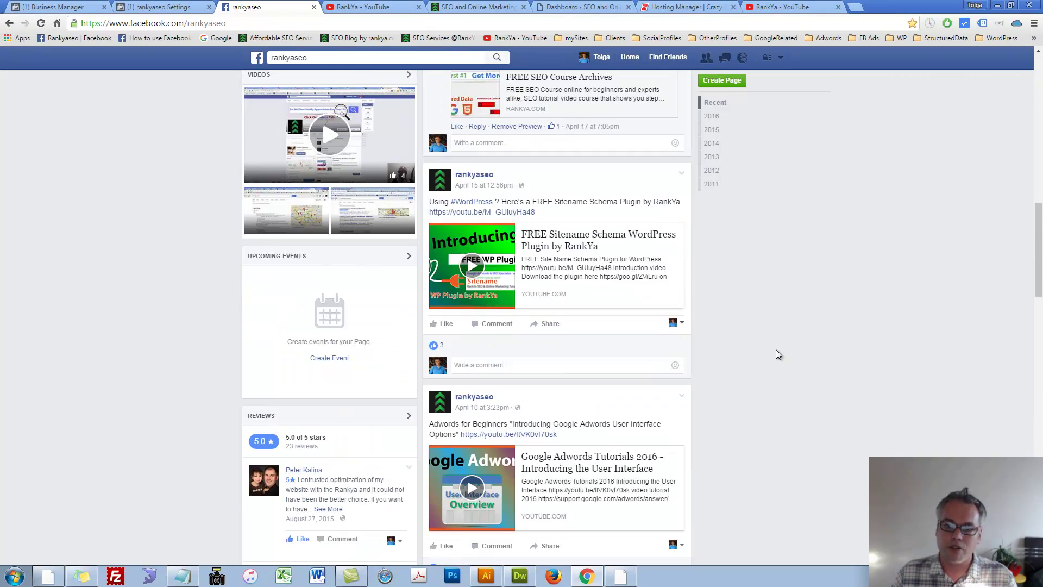
scroll(776, 354, down, 4)
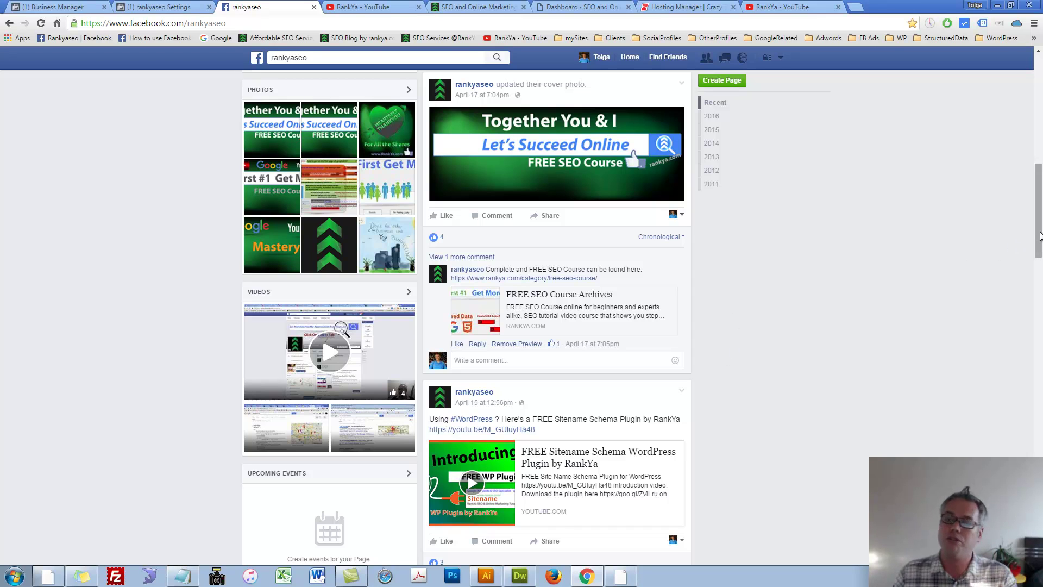
scroll(1038, 238, up, 1)
scroll(1038, 237, up, 10)
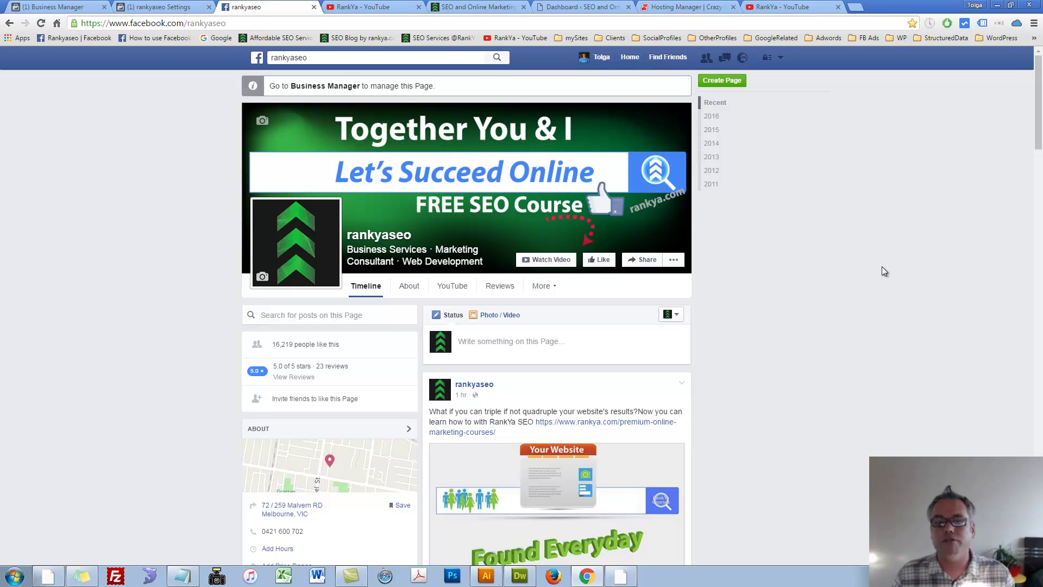
Step: View RankYa's Premium Online Marketing Courses page, then bring up the RankYa YouTube channel
click(475, 6)
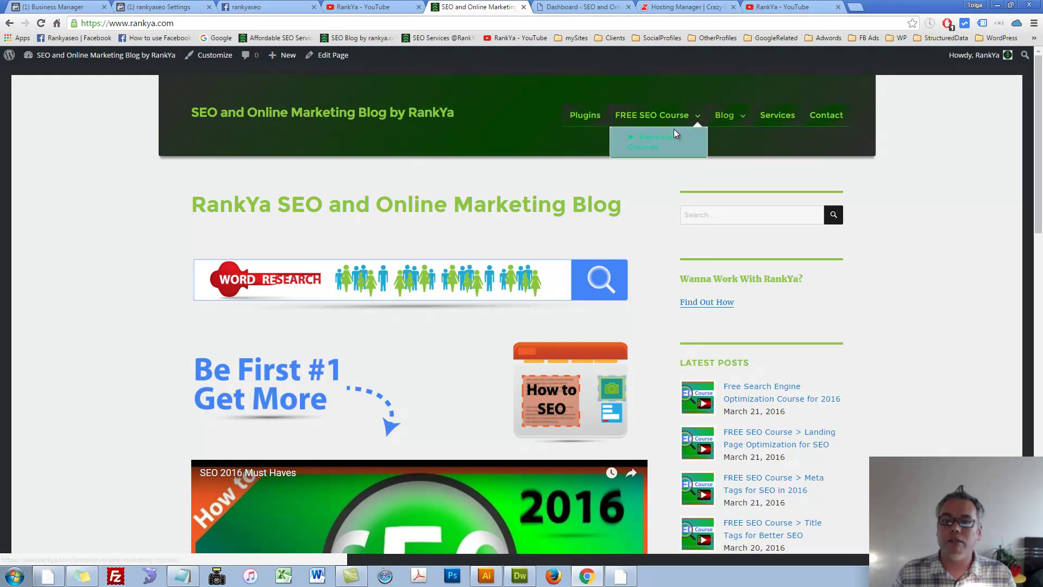
click(667, 141)
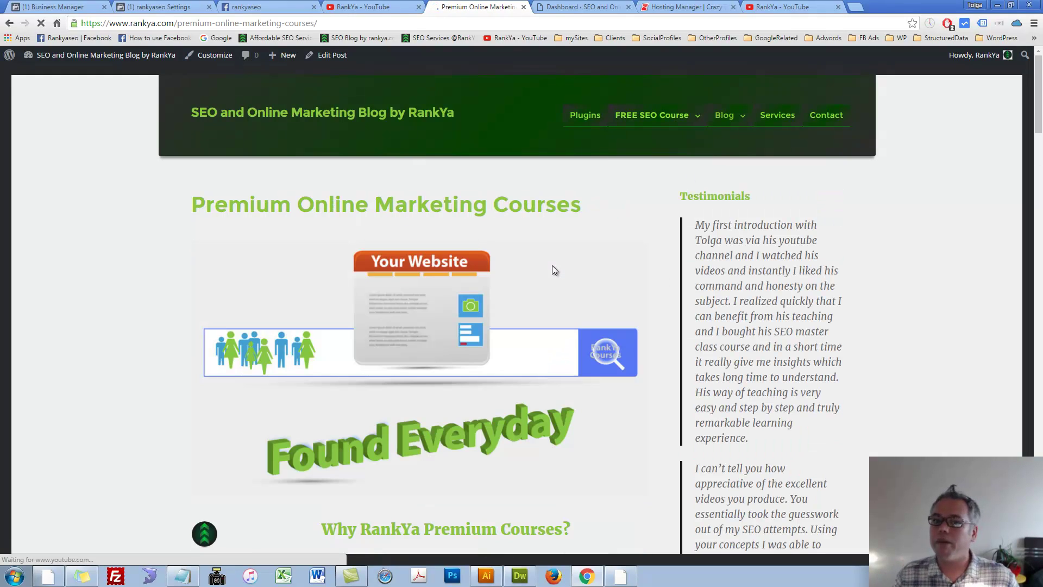
scroll(507, 275, down, 2)
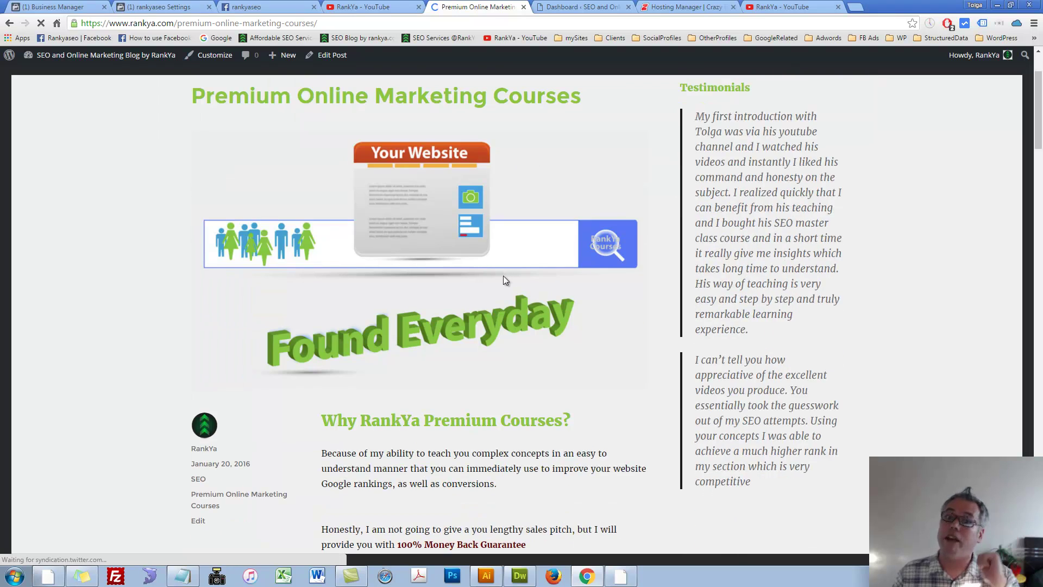
scroll(503, 276, down, 10)
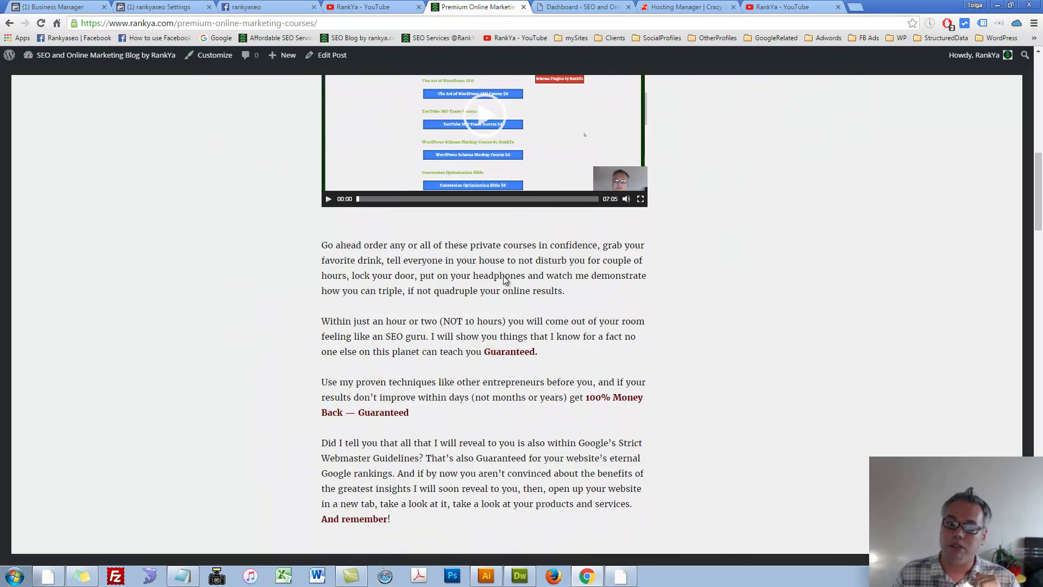
scroll(503, 276, down, 14)
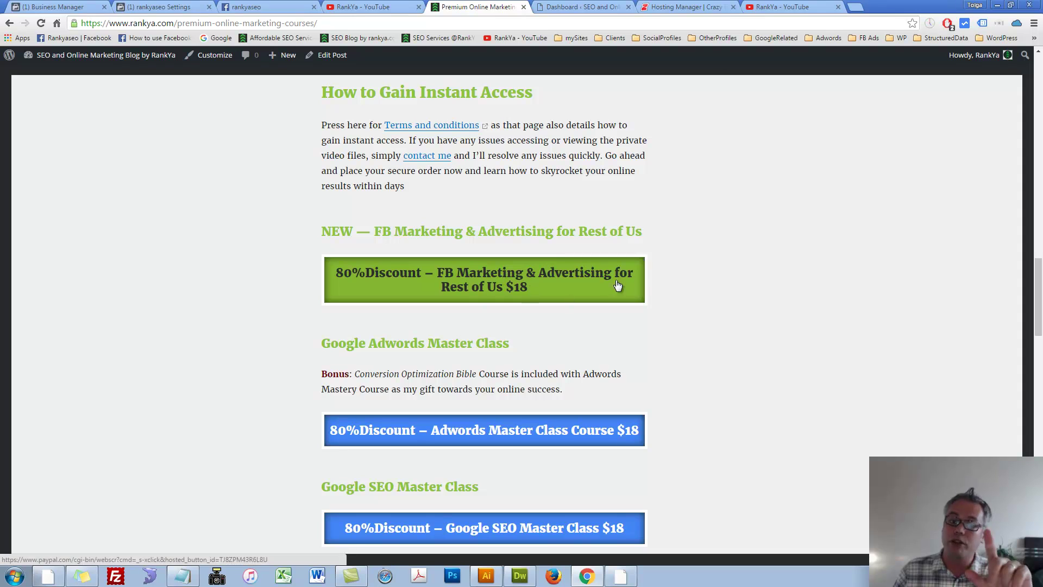
click(354, 7)
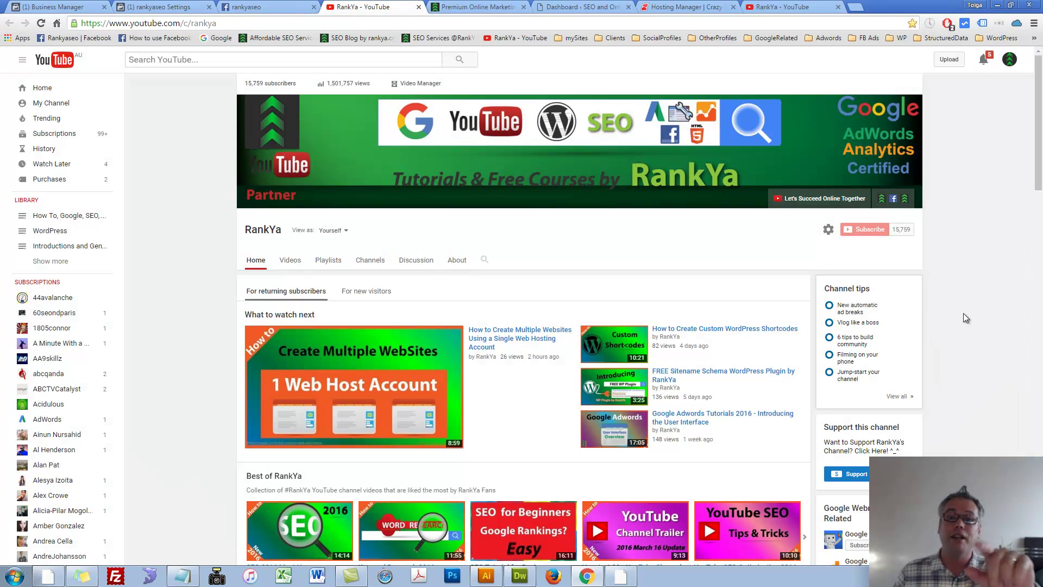